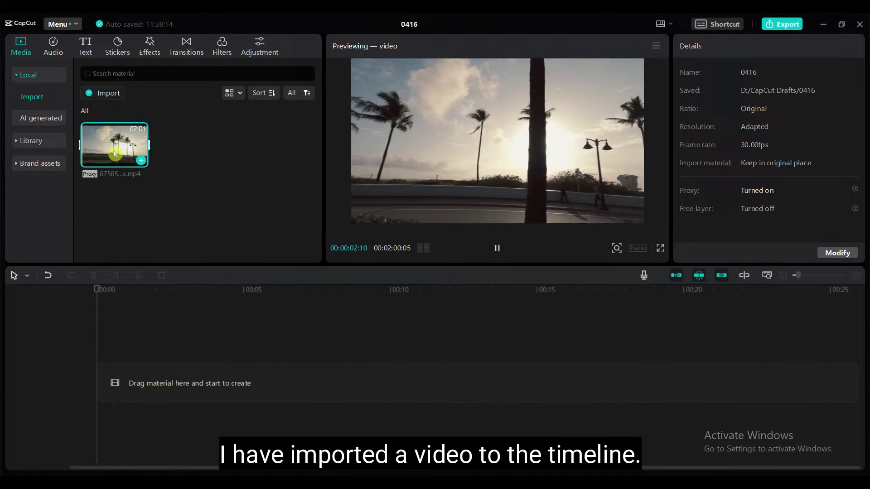
Drag the palm-tree beach clip from Local media onto the empty timeline and select it
{"action": "left_click_drag", "start_coordinate": [115, 154], "coordinate": [264, 397]}
{"action": "left_click", "coordinate": [270, 395]}
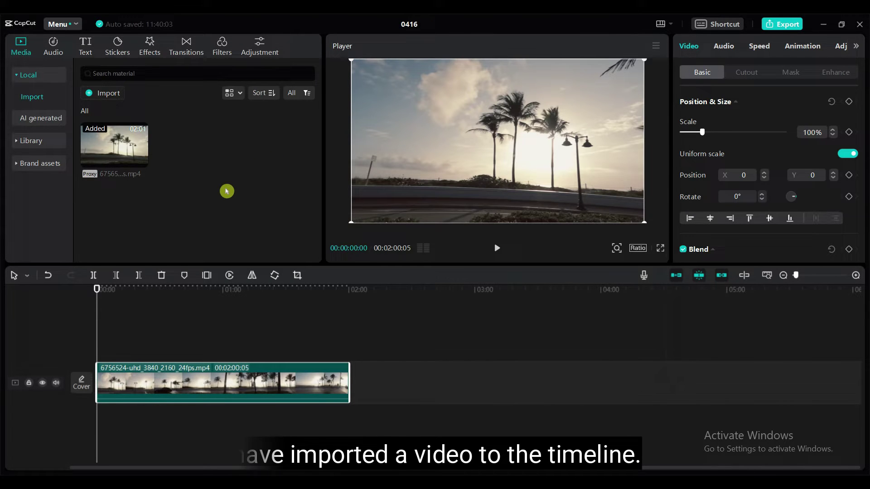
Search the stock library for 'Fire ball' and place the first explosion clip above the beach video
{"action": "left_click", "coordinate": [31, 143]}
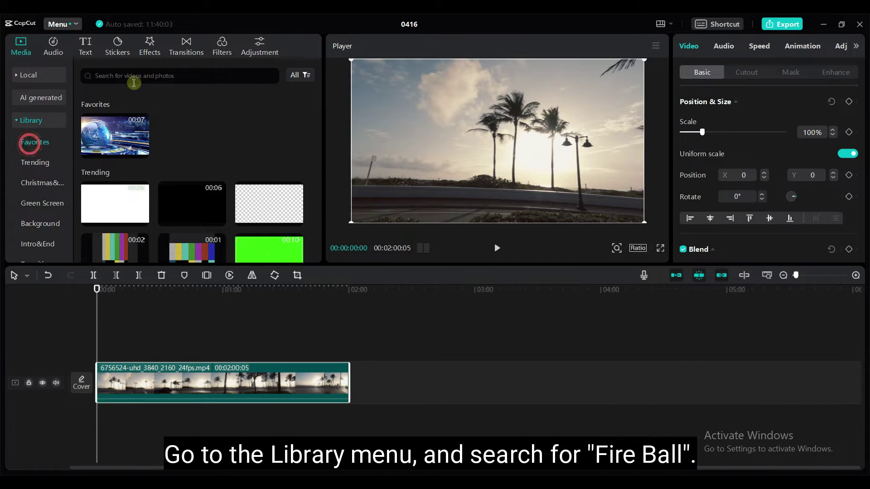
{"action": "left_click", "coordinate": [135, 82]}
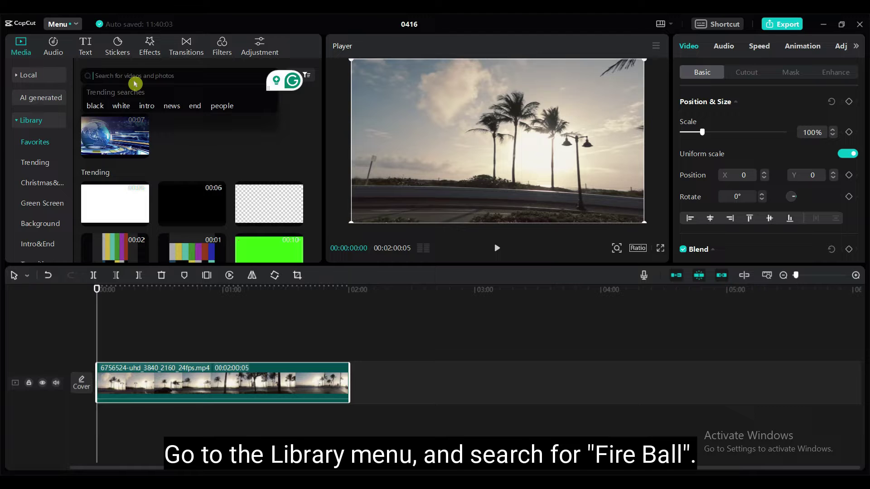
{"action": "type", "text": "Fire ball"}
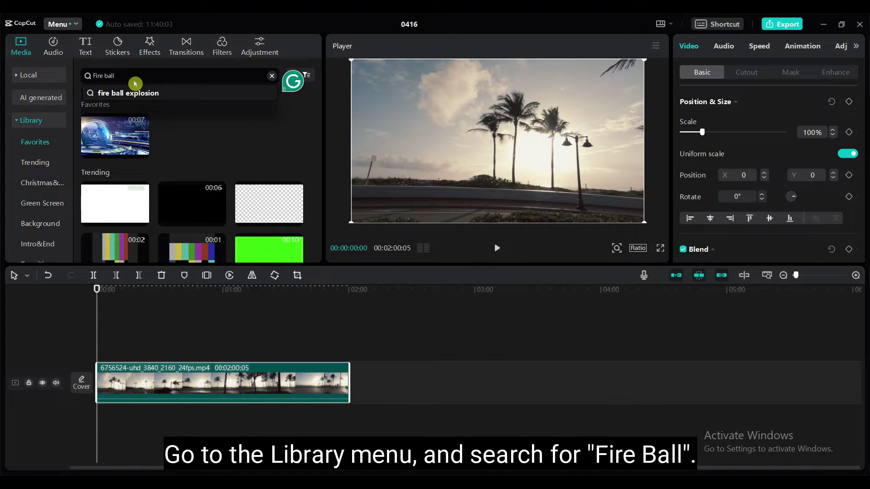
{"action": "key", "text": "Return"}
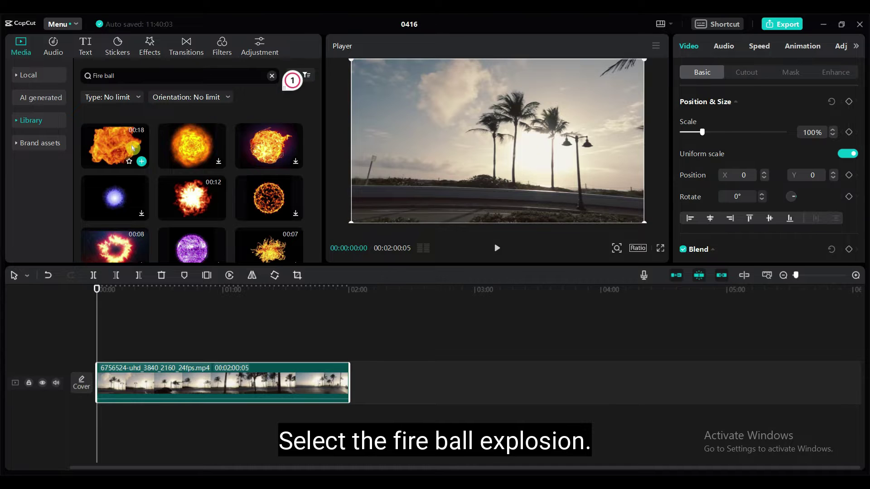
{"action": "left_click", "coordinate": [132, 148]}
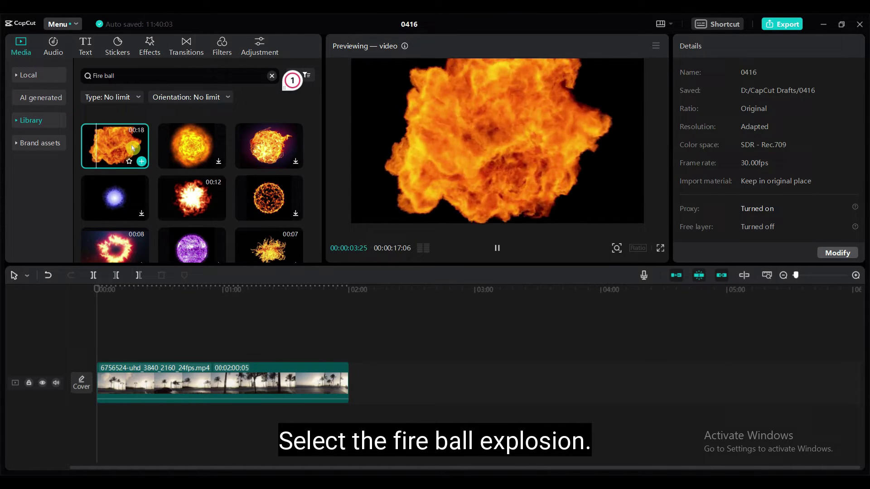
{"action": "left_click_drag", "start_coordinate": [132, 148], "coordinate": [103, 350]}
{"action": "left_click", "coordinate": [856, 276]}
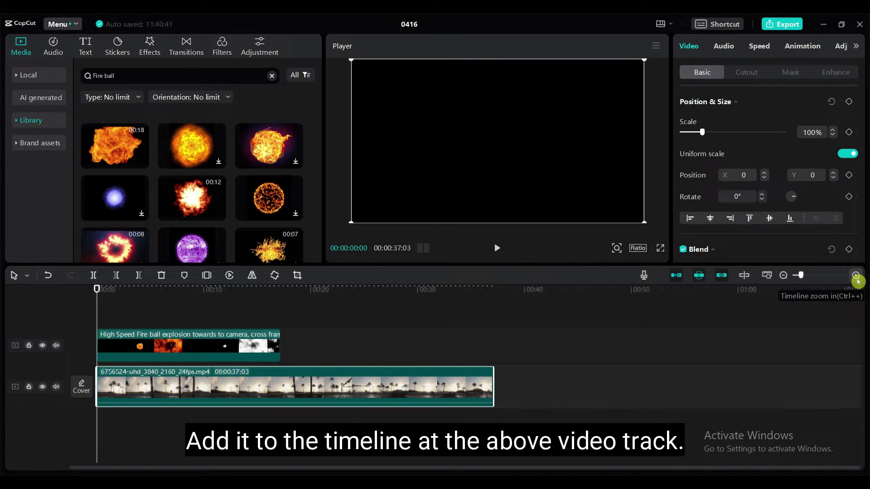
{"action": "mouse_move", "coordinate": [94, 295]}
{"action": "left_mouse_down"}
{"action": "mouse_move", "coordinate": [186, 295]}
{"action": "mouse_move", "coordinate": [170, 296]}
{"action": "mouse_move", "coordinate": [182, 298]}
{"action": "mouse_move", "coordinate": [174, 288]}
{"action": "left_mouse_up"}
Split the fire ball clip at about 7 s, delete its tail, and shorten the beach clip to ~11 s
{"action": "left_click", "coordinate": [29, 386]}
{"action": "left_click", "coordinate": [193, 345]}
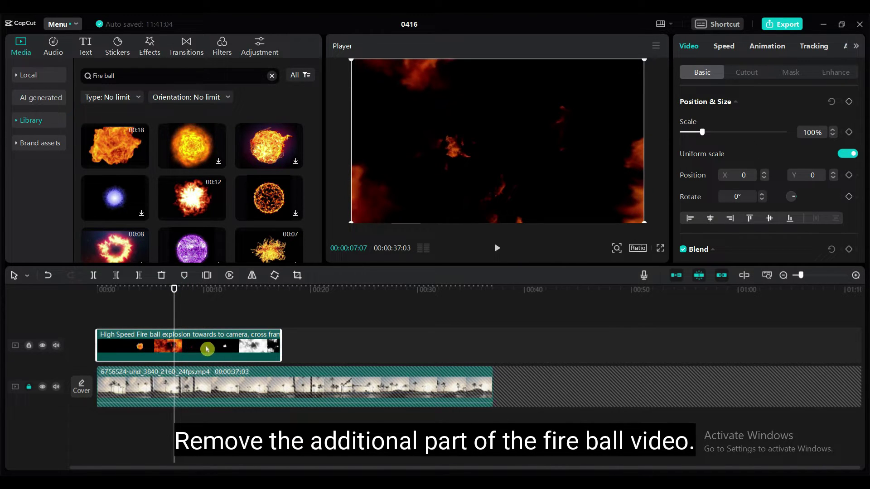
{"action": "left_click", "coordinate": [94, 275]}
{"action": "left_click", "coordinate": [220, 348]}
{"action": "key", "text": "Delete"}
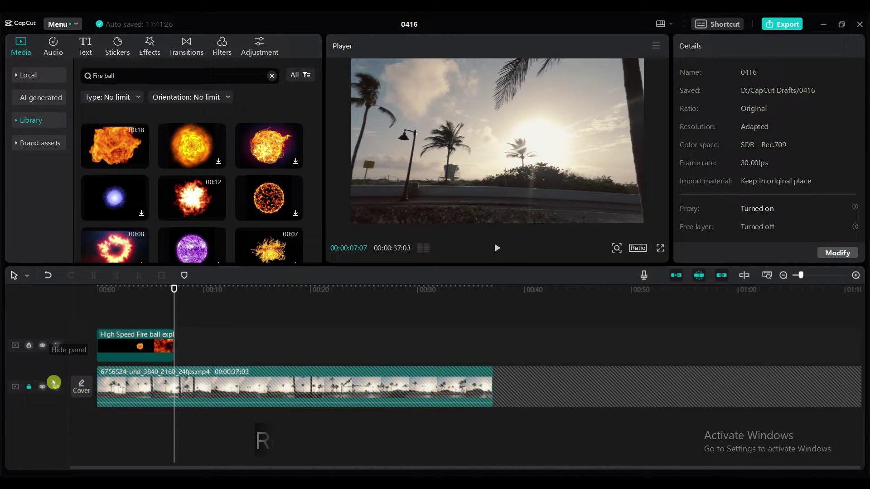
{"action": "left_click", "coordinate": [28, 387]}
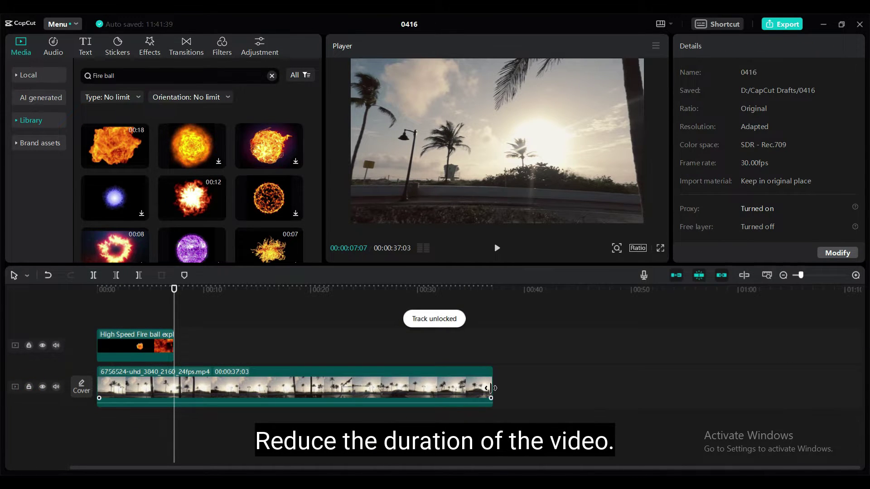
{"action": "left_click_drag", "start_coordinate": [490, 388], "coordinate": [217, 390]}
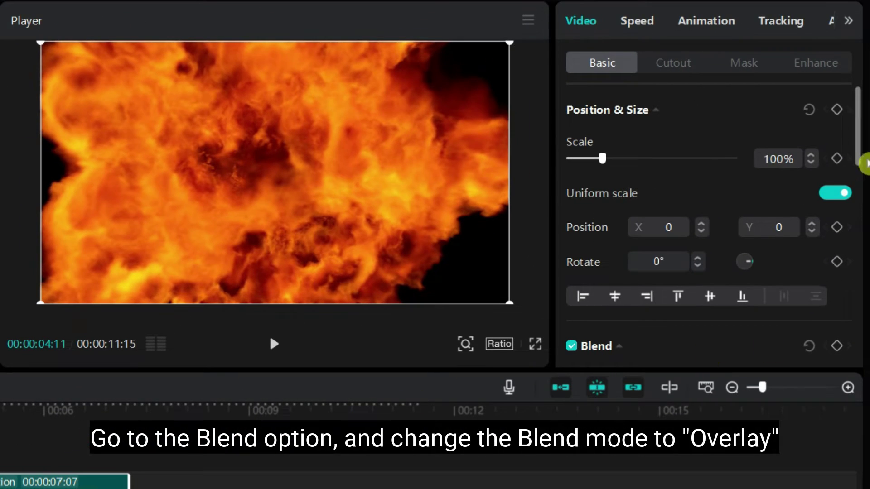
Set the fire ball clip's blend mode to Overlay and scrub near 4 seconds to preview it
{"action": "left_click_drag", "start_coordinate": [862, 144], "coordinate": [853, 204]}
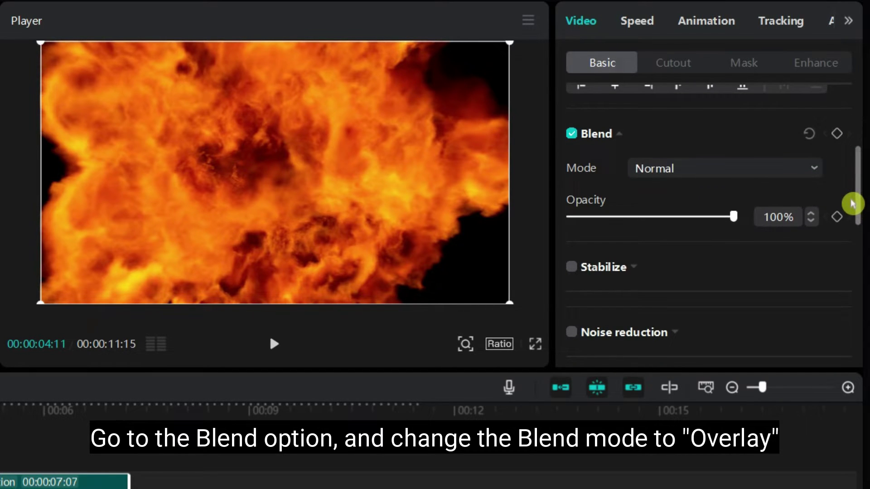
{"action": "left_click", "coordinate": [771, 177]}
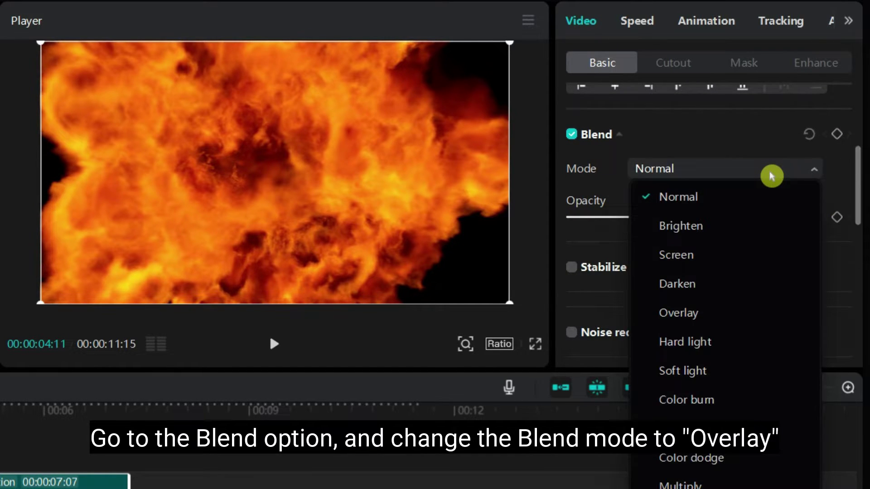
{"action": "left_click", "coordinate": [689, 313]}
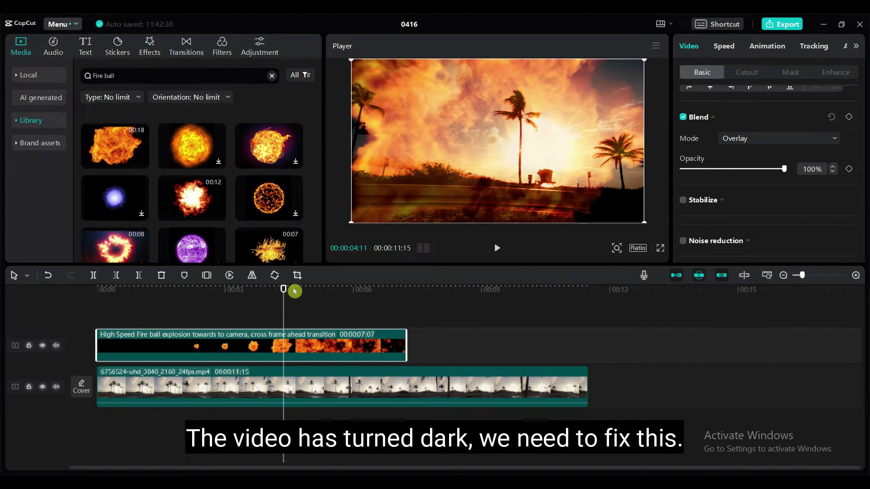
{"action": "left_click", "coordinate": [179, 332]}
{"action": "left_click_drag", "start_coordinate": [284, 295], "coordinate": [281, 333]}
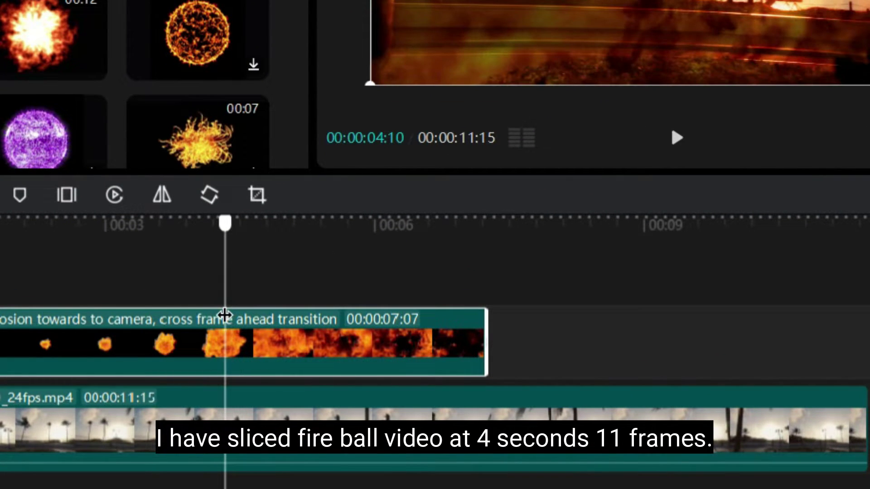
Split the fire ball clip at 4:11 with Ctrl+B
{"action": "left_click_drag", "start_coordinate": [225, 315], "coordinate": [227, 312]}
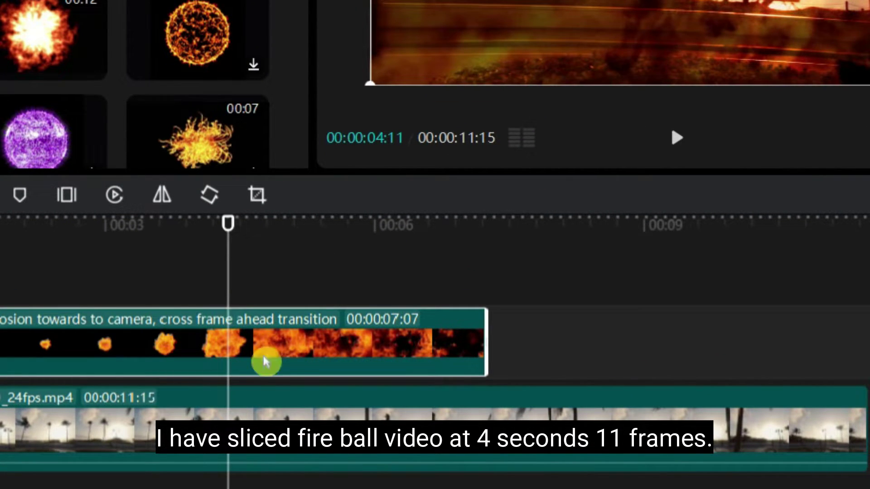
{"action": "left_click", "coordinate": [275, 358]}
{"action": "key", "text": "ctrl+b"}
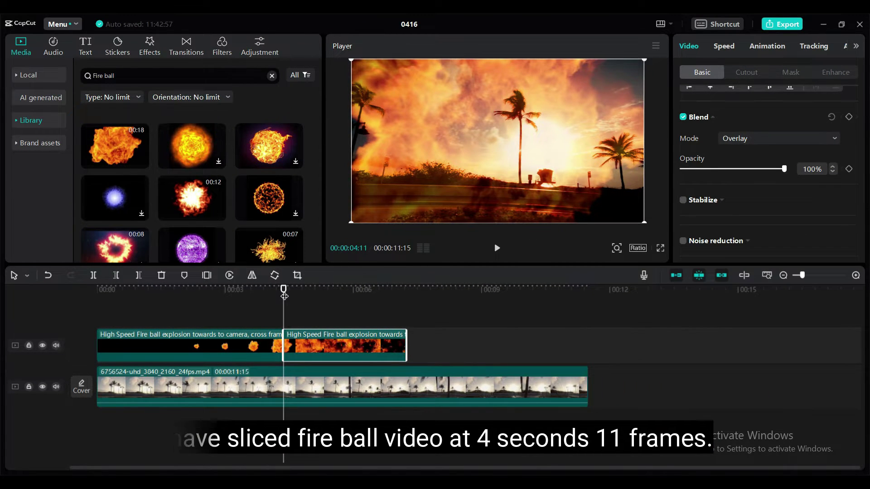
Slow the second fire ball part to 0.5x and trim the beach clip to end with it
{"action": "left_click_drag", "start_coordinate": [284, 295], "coordinate": [326, 296]}
{"action": "left_click", "coordinate": [354, 354]}
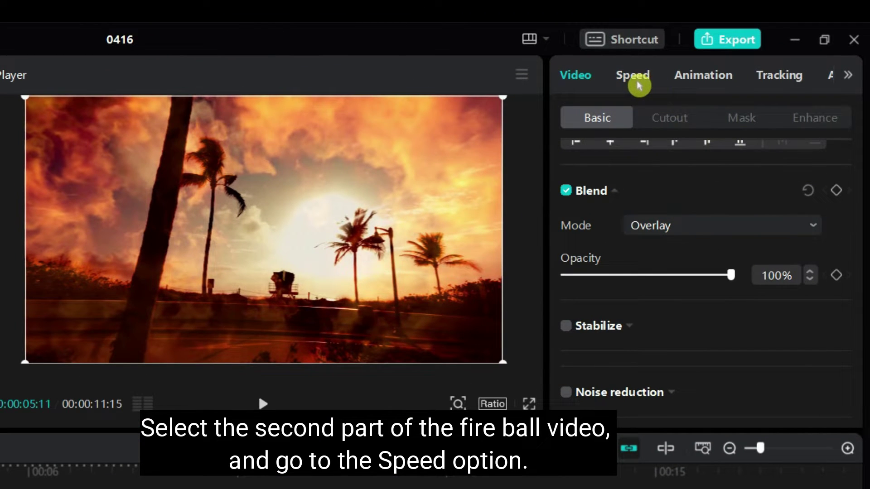
{"action": "left_click", "coordinate": [638, 83]}
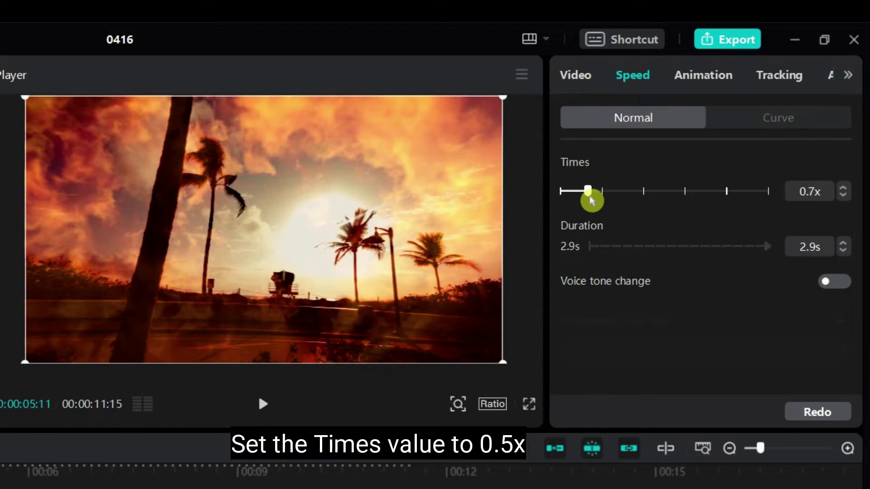
{"action": "left_click_drag", "start_coordinate": [592, 201], "coordinate": [583, 202]}
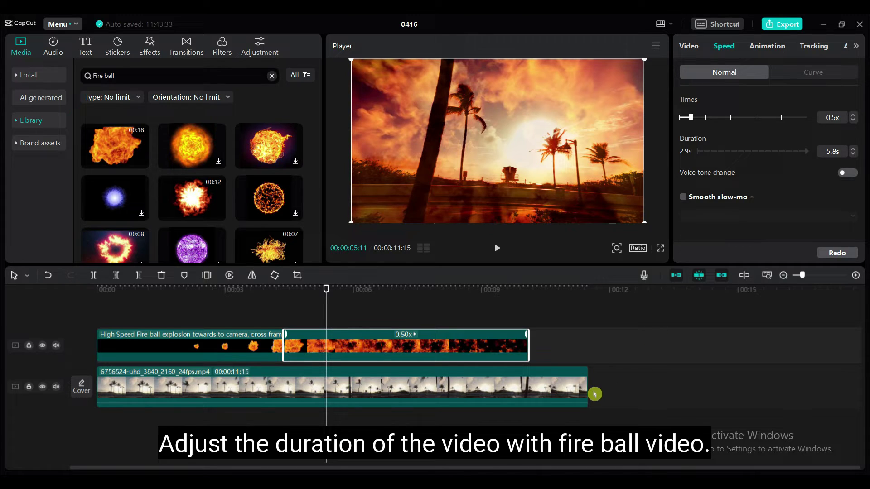
{"action": "left_click_drag", "start_coordinate": [587, 389], "coordinate": [529, 393]}
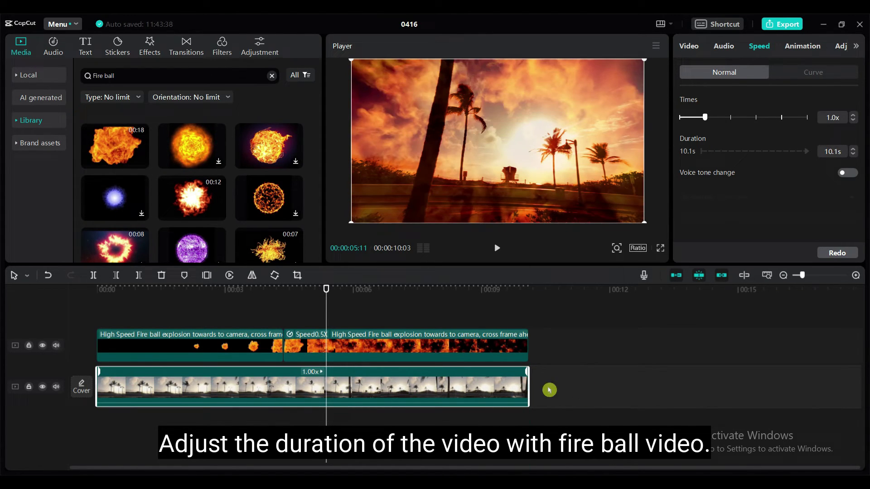
Enable Smooth slow-mo on the 0.5x second fire ball part, then select the first part
{"action": "left_click", "coordinate": [419, 346]}
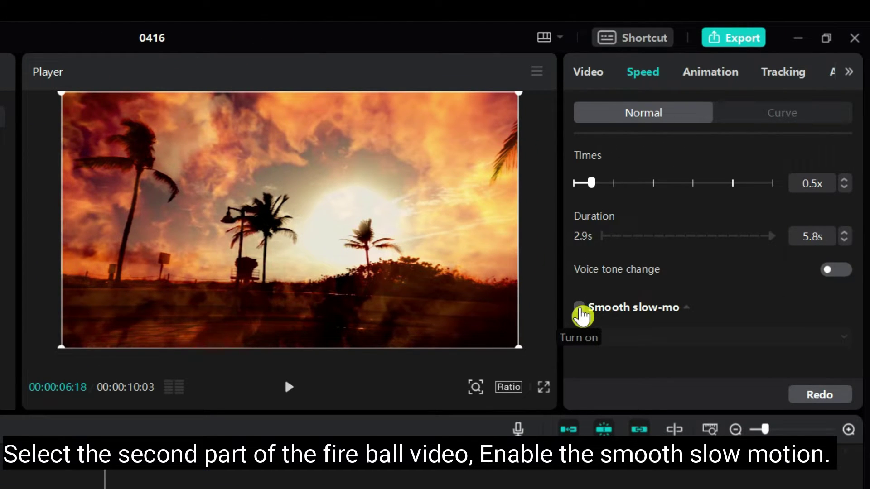
{"action": "left_click", "coordinate": [580, 307]}
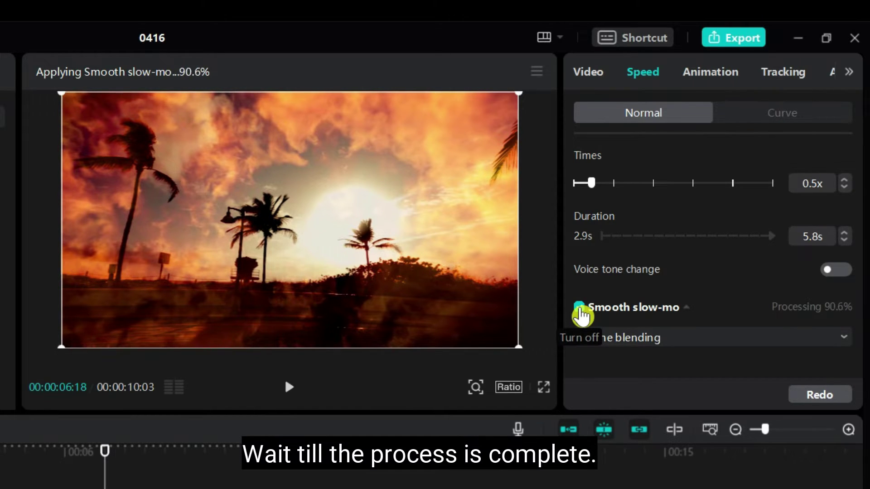
{"action": "left_click", "coordinate": [139, 345]}
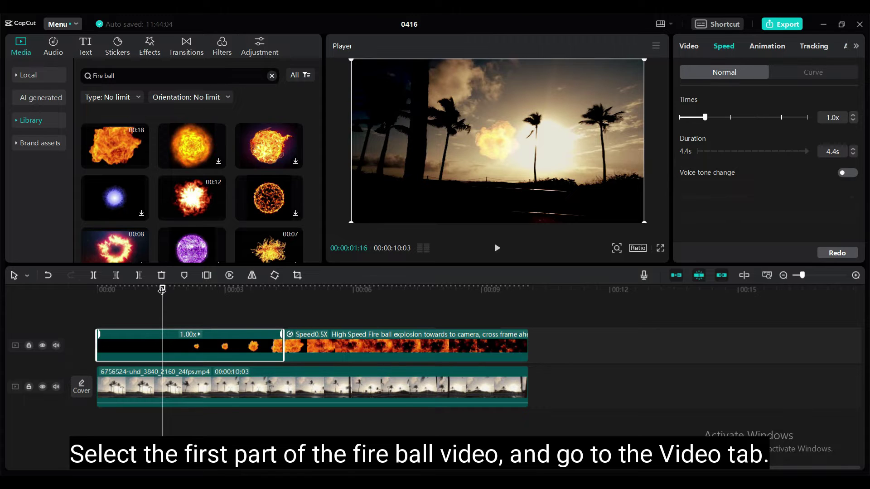
Add an Opacity keyframe at the first fireball clip's start and set it to 50%
{"action": "left_click_drag", "start_coordinate": [162, 290], "coordinate": [92, 298]}
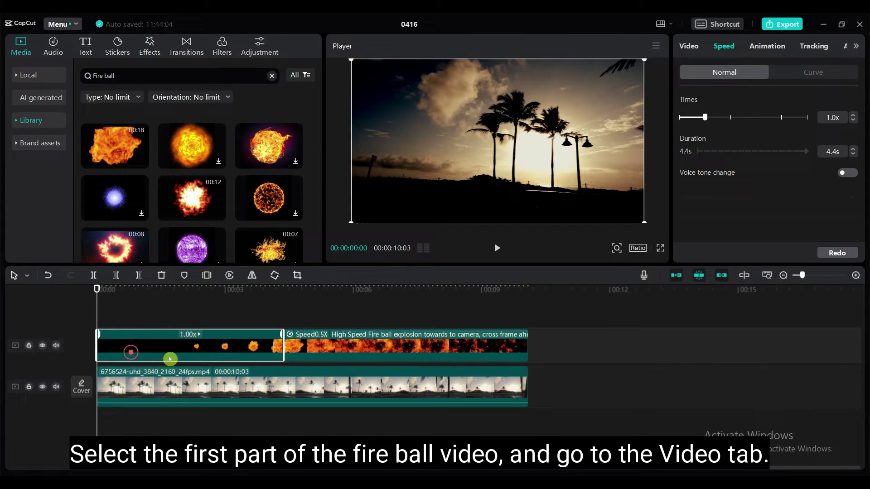
{"action": "left_click", "coordinate": [689, 48]}
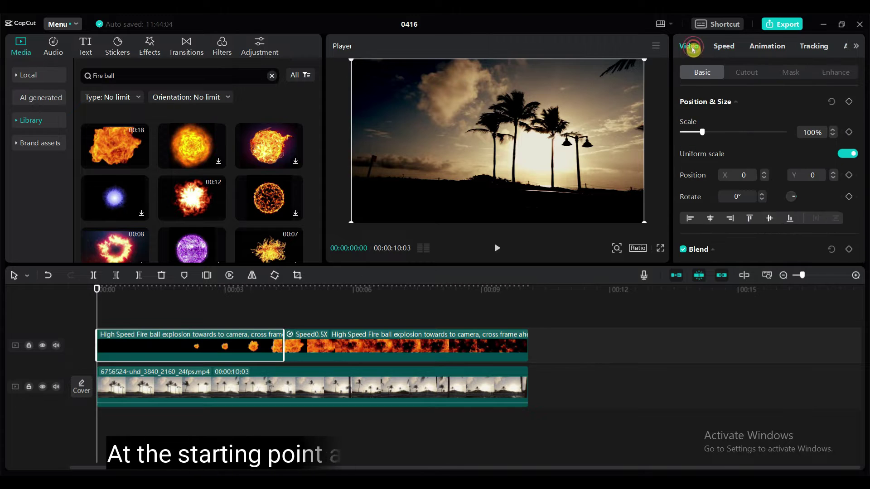
{"action": "scroll", "coordinate": [771, 230], "scroll_direction": "down", "scroll_amount": 5}
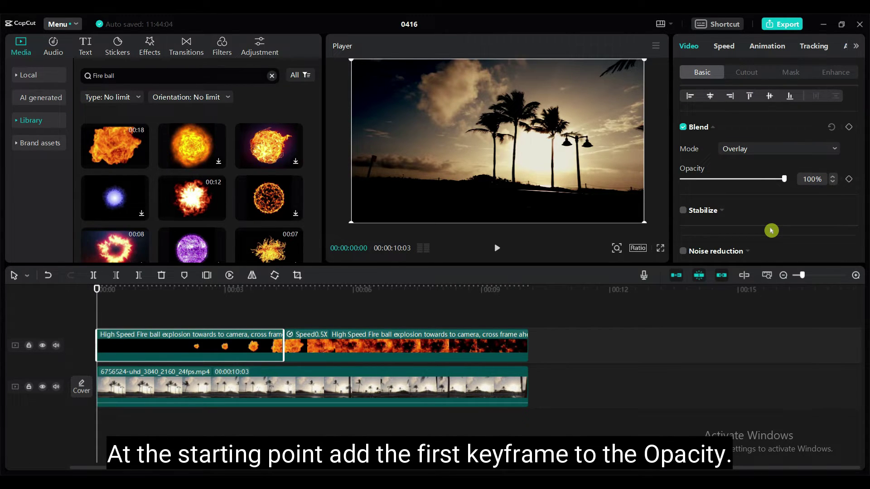
{"action": "left_click", "coordinate": [850, 181]}
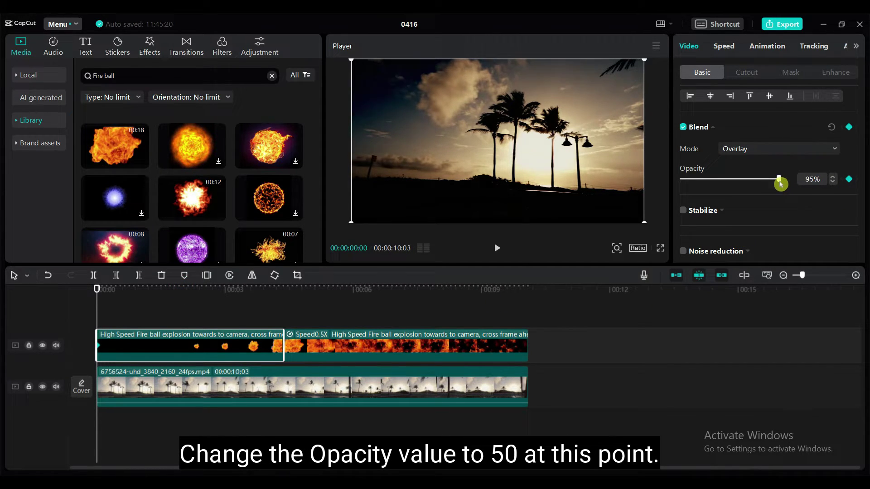
{"action": "left_click_drag", "start_coordinate": [781, 184], "coordinate": [735, 193]}
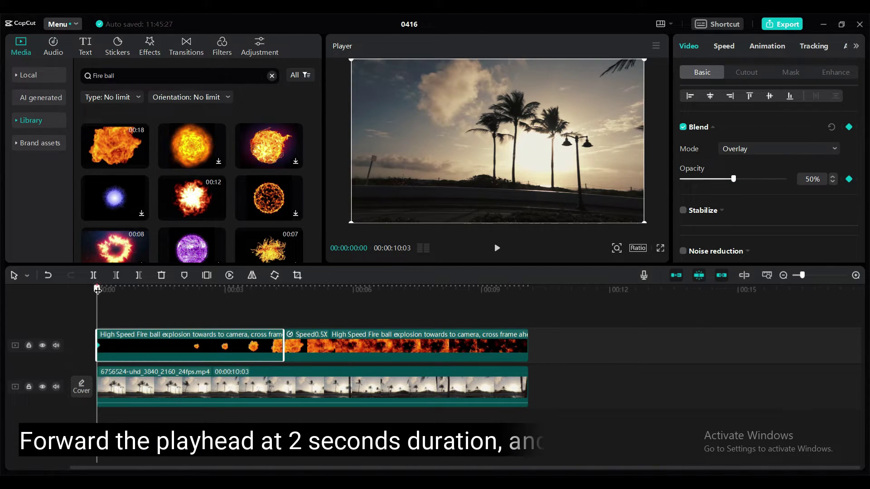
Keyframe the fireball opacity at 60% at 2 s, 20% at 4 s and 100% at 4:11
{"action": "left_click_drag", "start_coordinate": [97, 289], "coordinate": [182, 294]}
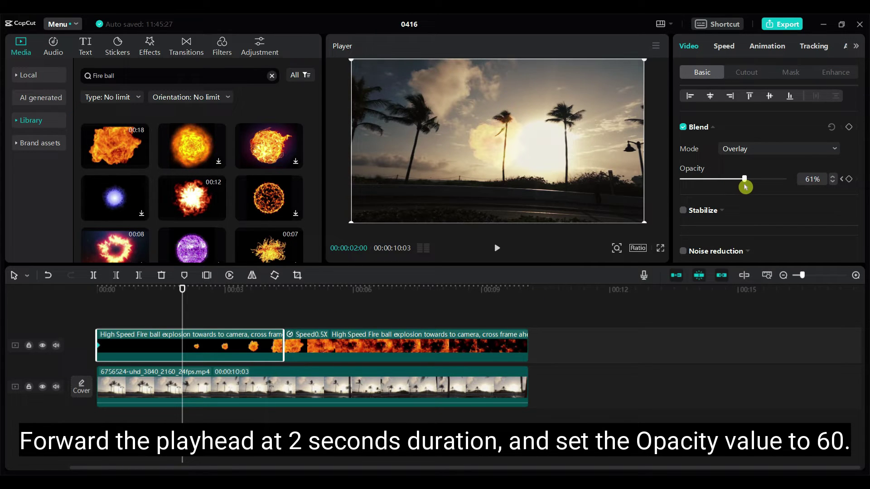
{"action": "left_click_drag", "start_coordinate": [743, 186], "coordinate": [744, 186]}
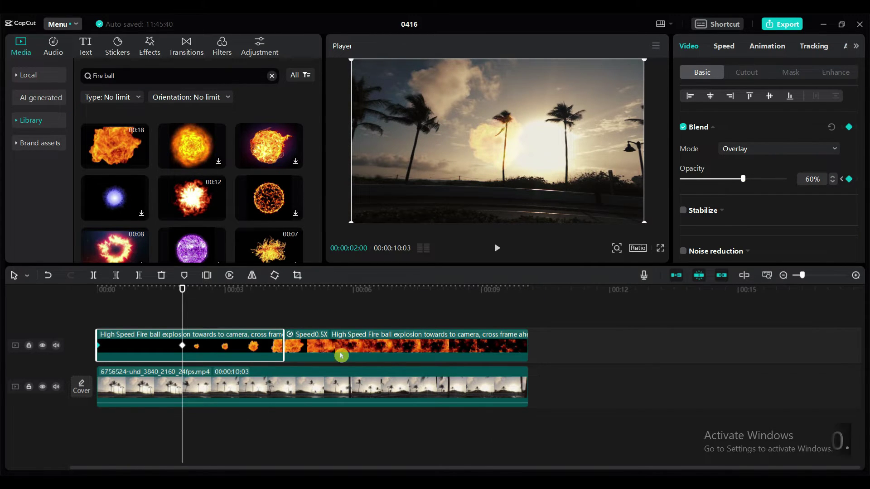
{"action": "left_click_drag", "start_coordinate": [182, 290], "coordinate": [267, 294]}
{"action": "left_click_drag", "start_coordinate": [743, 179], "coordinate": [703, 189]}
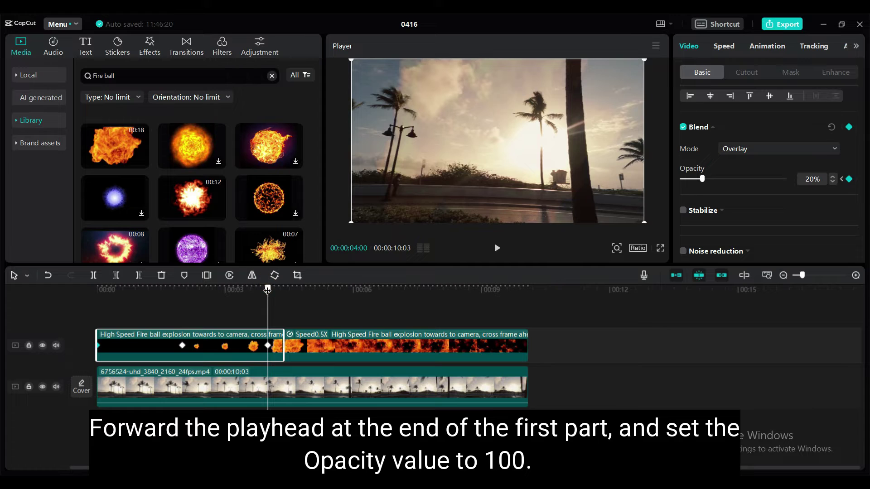
{"action": "left_click_drag", "start_coordinate": [267, 290], "coordinate": [301, 292]}
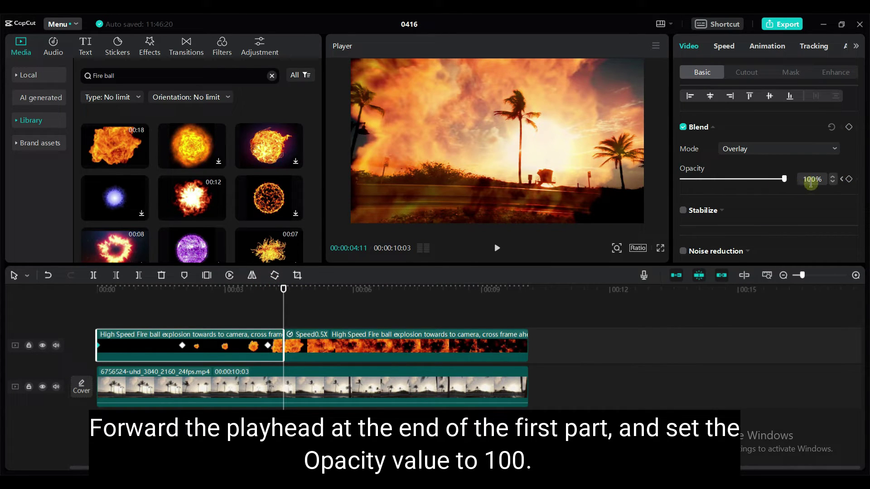
{"action": "left_click_drag", "start_coordinate": [283, 290], "coordinate": [276, 326]}
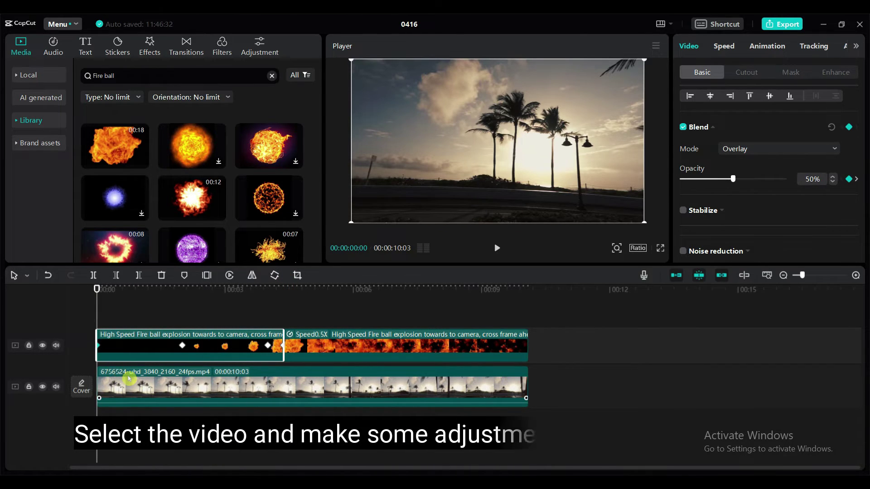
Keyframe the beach clip's Temp at 0 at the start, 30 at 2 s and 50 at 4 s, then preview
{"action": "left_click", "coordinate": [129, 379]}
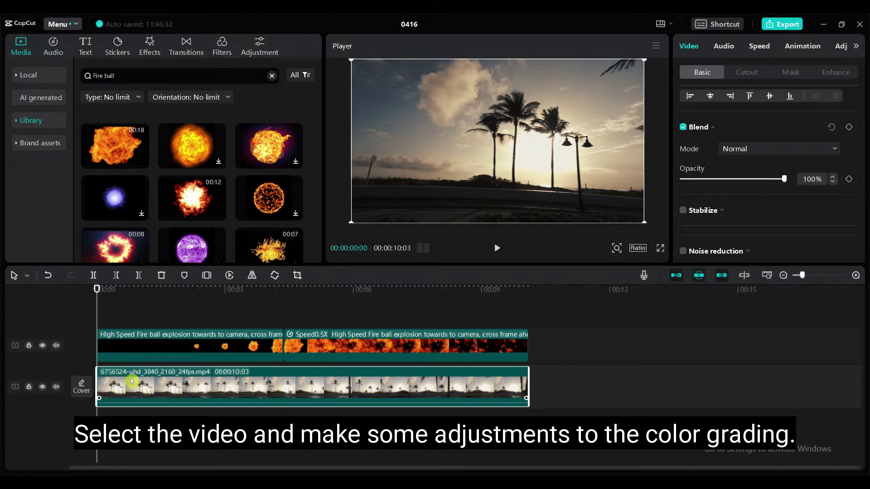
{"action": "left_click", "coordinate": [840, 46]}
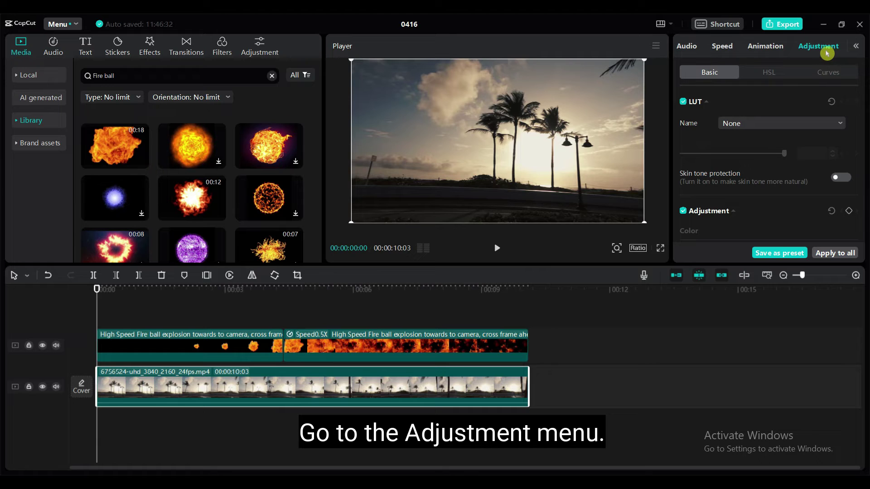
{"action": "scroll", "coordinate": [816, 102], "scroll_direction": "down", "scroll_amount": 5}
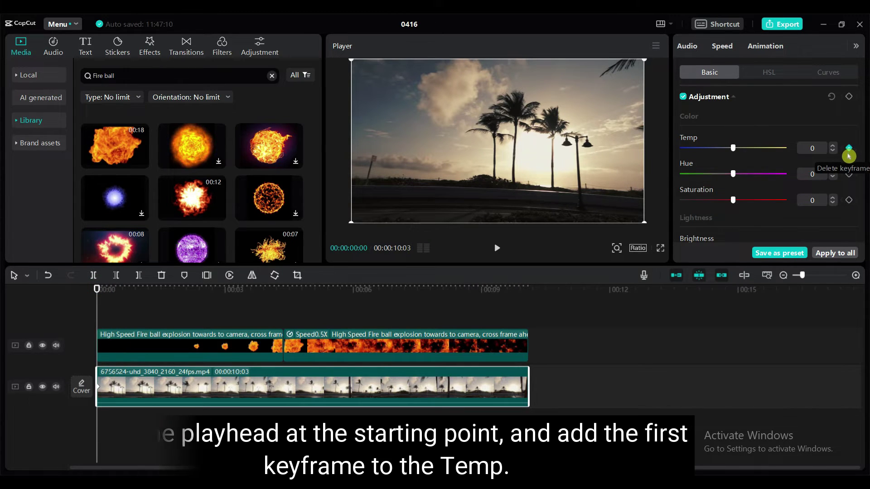
{"action": "left_click_drag", "start_coordinate": [97, 290], "coordinate": [183, 298]}
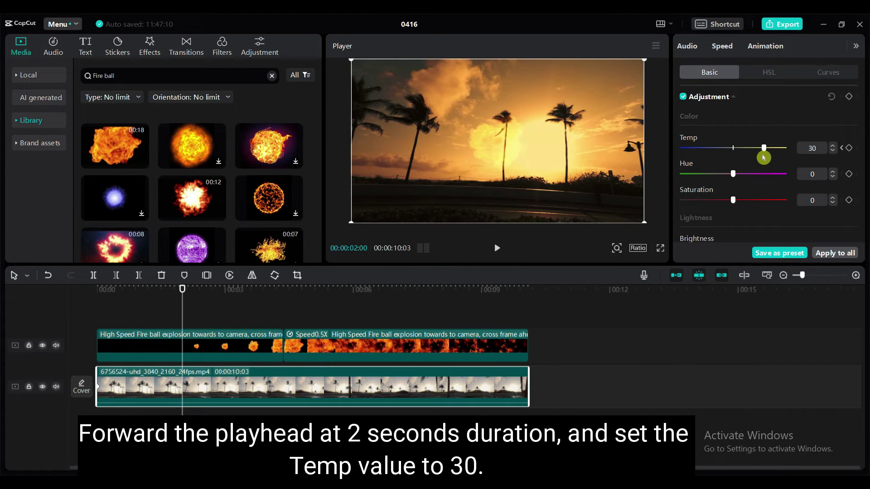
{"action": "left_click_drag", "start_coordinate": [183, 290], "coordinate": [268, 301]}
{"action": "left_click_drag", "start_coordinate": [767, 144], "coordinate": [795, 151]}
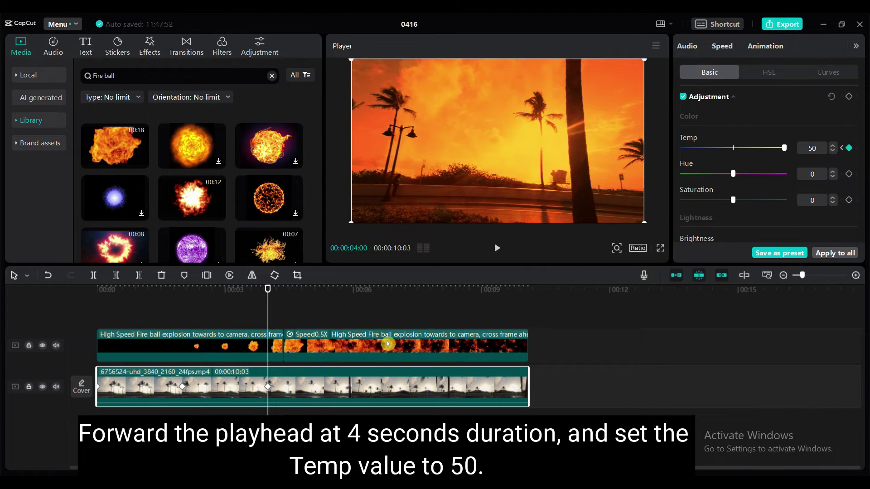
{"action": "left_click", "coordinate": [497, 248]}
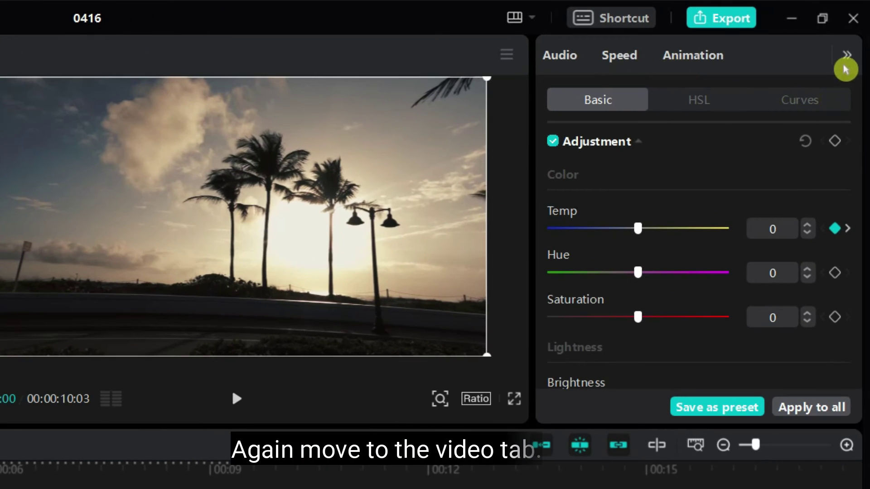
Return to the beach clip's Video properties and add a 100% Opacity keyframe at 7 seconds
{"action": "left_click", "coordinate": [847, 56]}
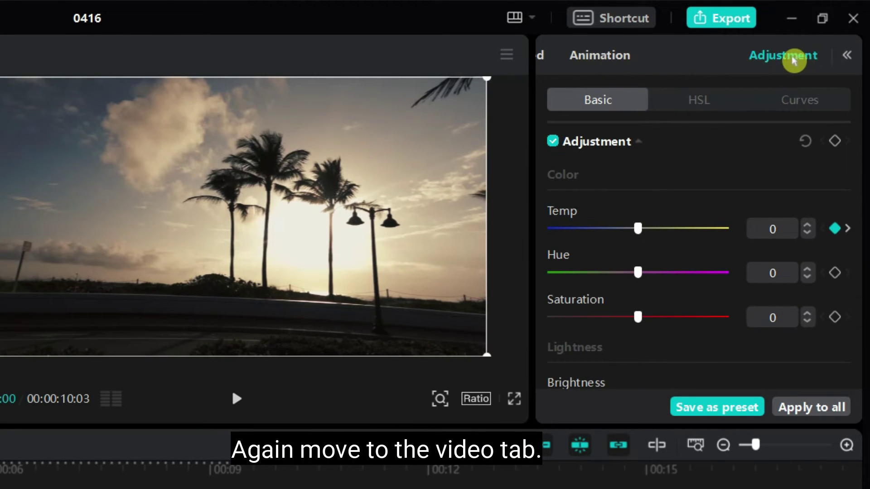
{"action": "left_click", "coordinate": [851, 57]}
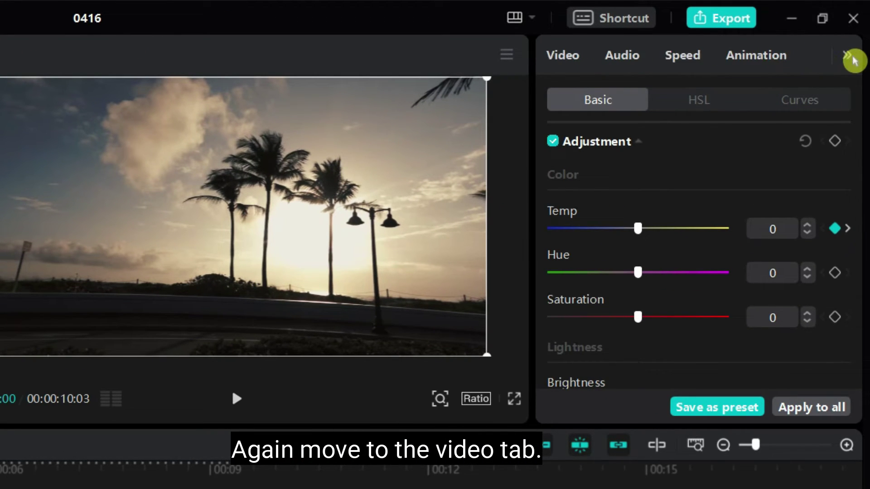
{"action": "left_click", "coordinate": [562, 63]}
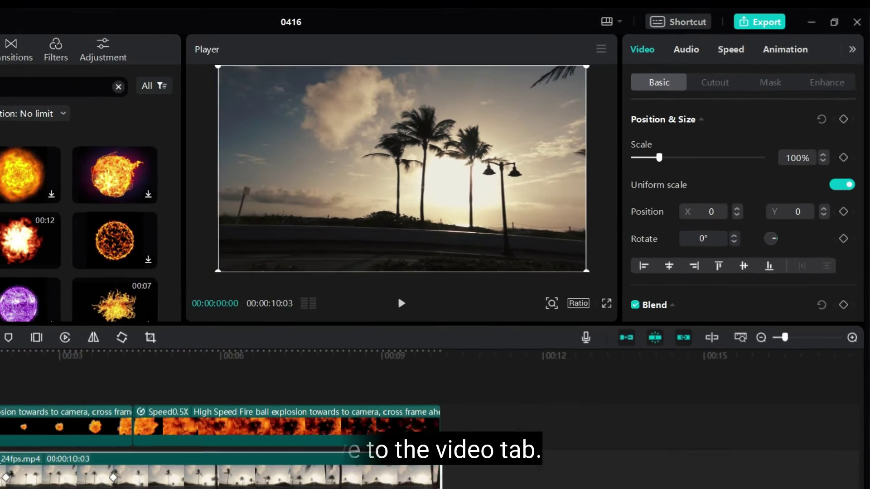
{"action": "left_click_drag", "start_coordinate": [97, 287], "coordinate": [399, 315]}
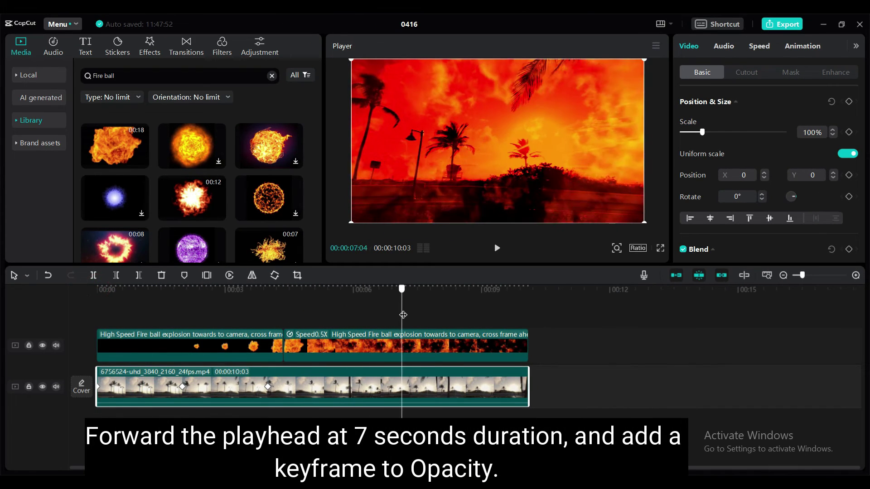
{"action": "left_click_drag", "start_coordinate": [866, 121], "coordinate": [862, 160]}
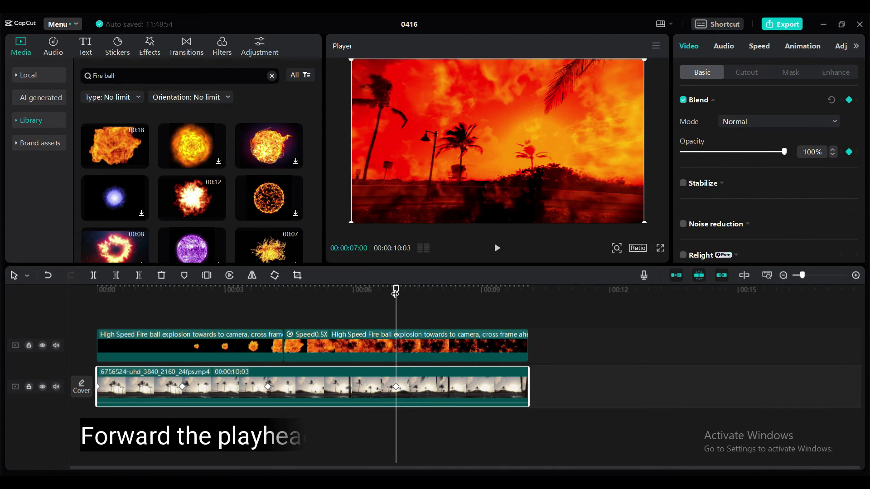
Lower the beach clip's opacity to 60% at its 10:03 end
{"action": "left_click", "coordinate": [416, 295]}
{"action": "left_click_drag", "start_coordinate": [416, 295], "coordinate": [434, 298]}
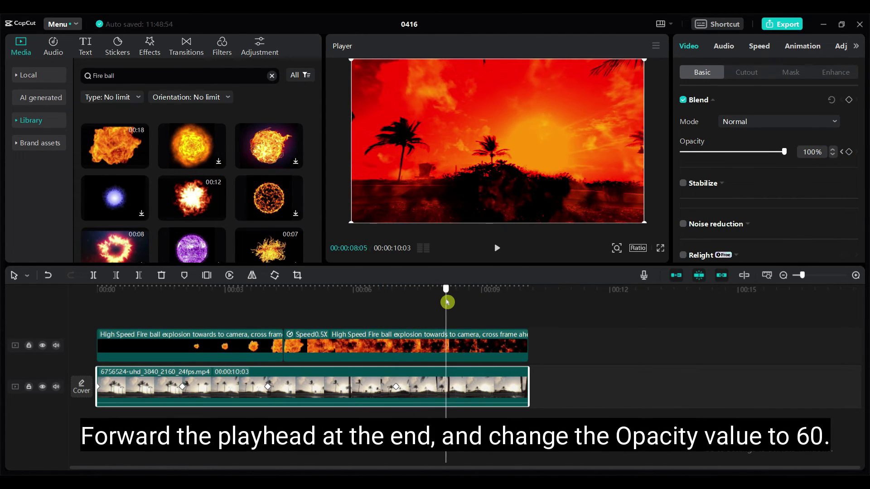
{"action": "left_click_drag", "start_coordinate": [785, 157], "coordinate": [752, 160]}
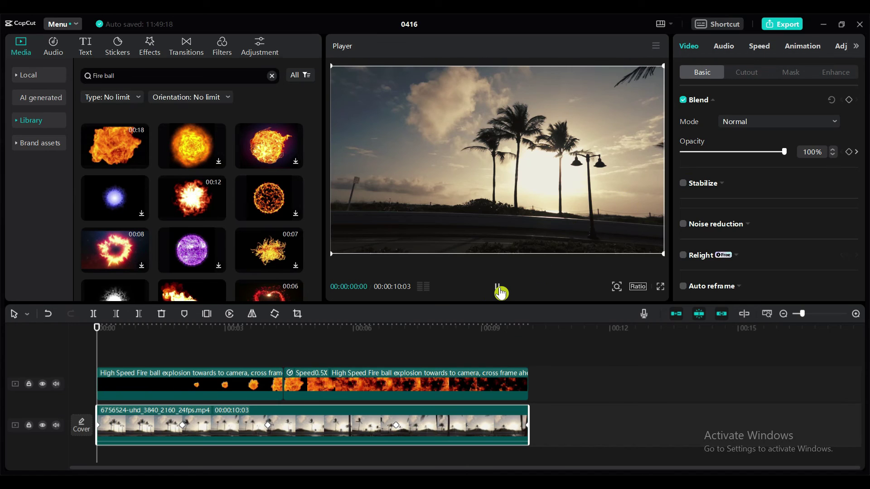
{"action": "left_click", "coordinate": [500, 289]}
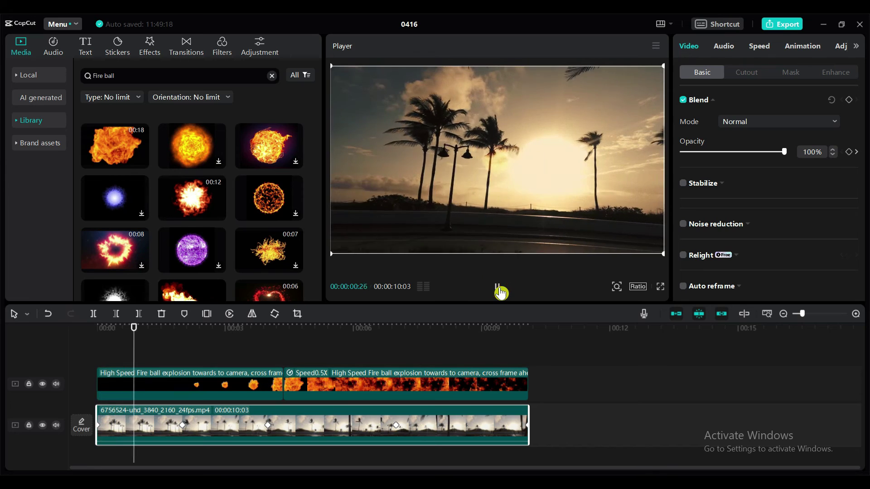